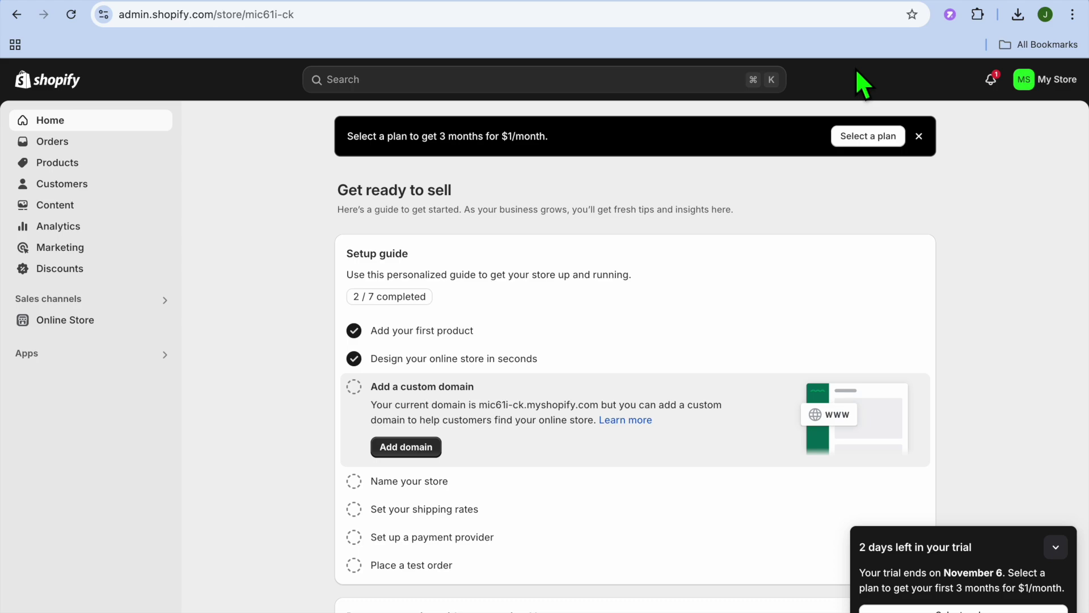
{"action": "left_click", "coordinate": [769, 4]}
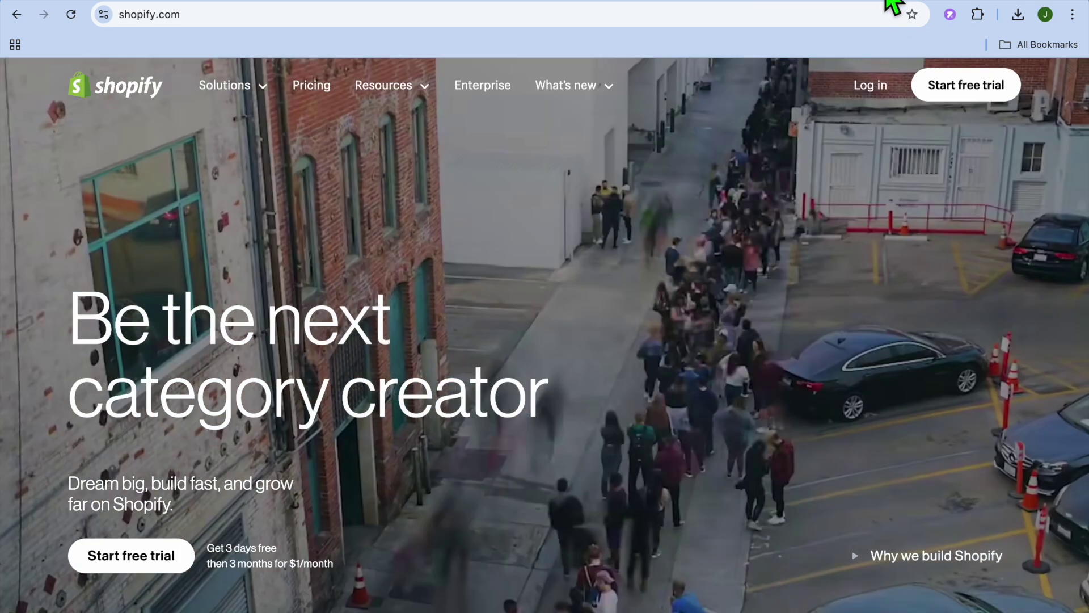
{"action": "left_click", "coordinate": [891, 5]}
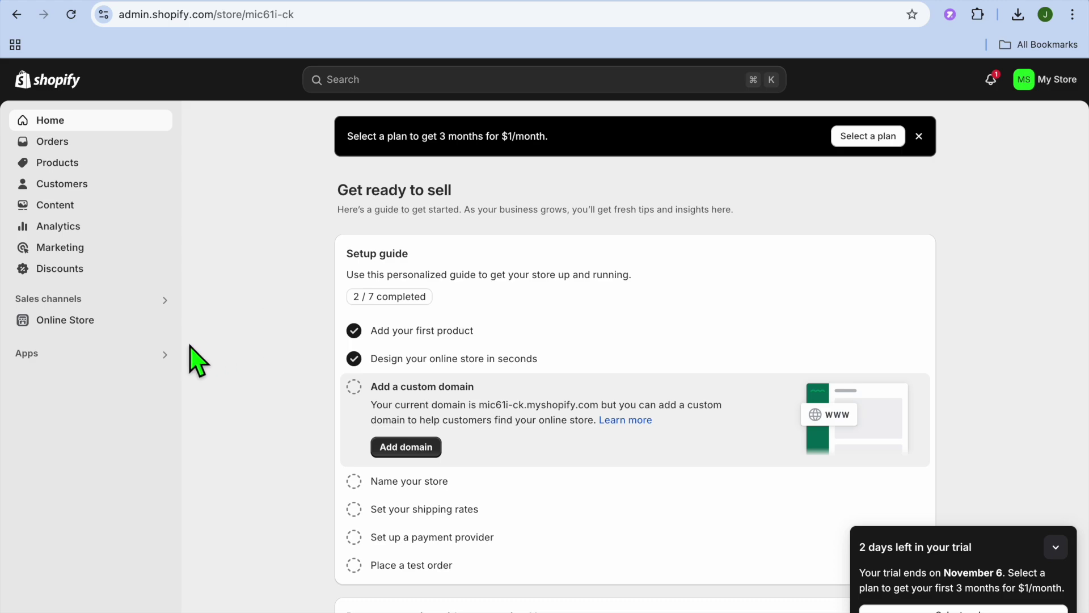
Go from the store admin's recommended apps to the Shopify App Store and open the AfterShip Page Builder listing.
{"action": "left_click", "coordinate": [121, 374]}
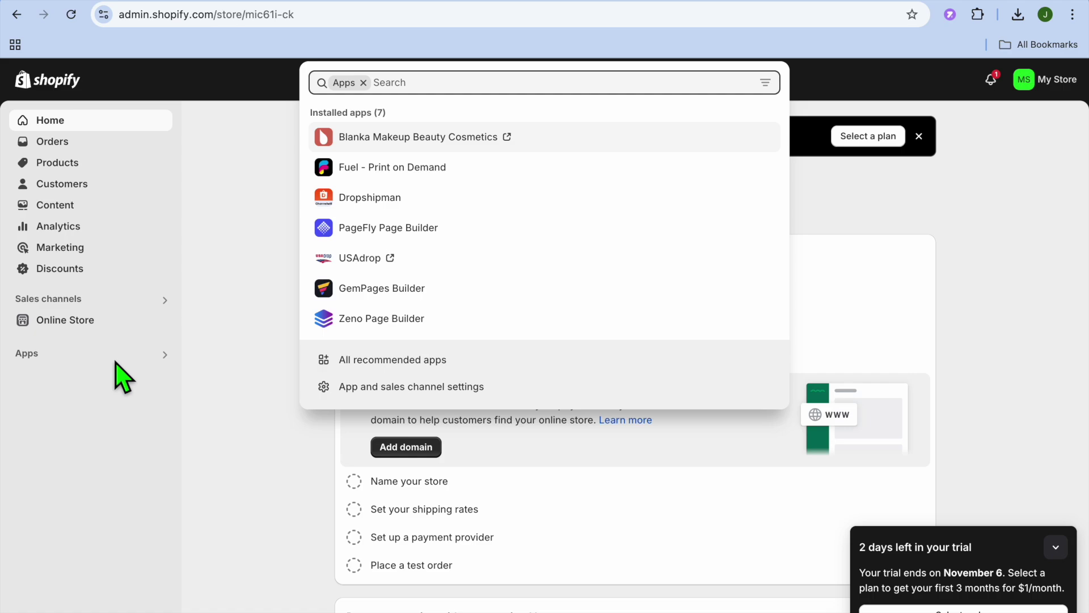
{"action": "left_click", "coordinate": [372, 361]}
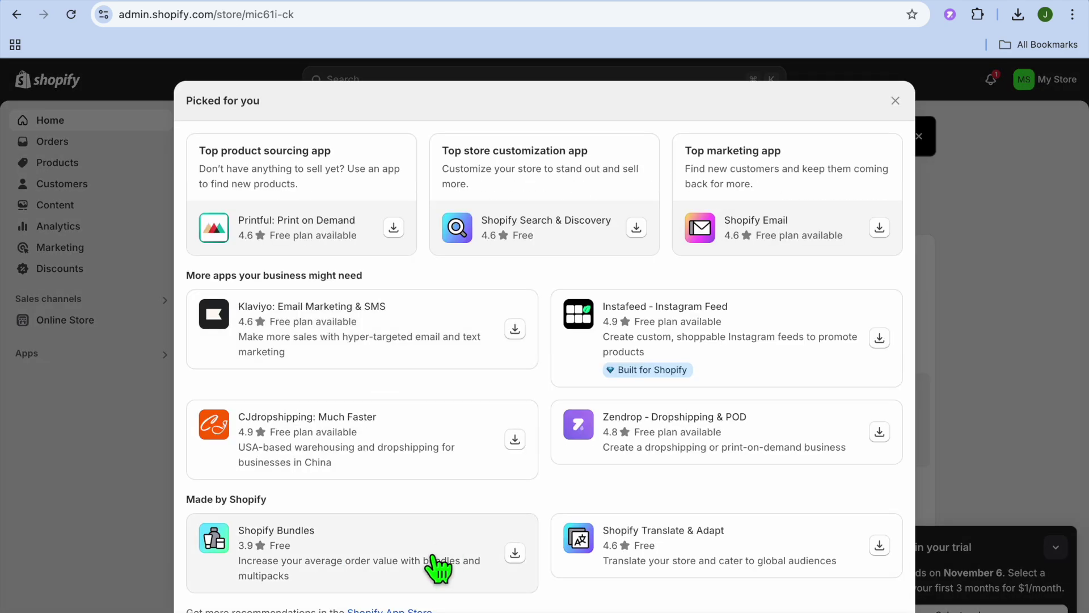
{"action": "left_click", "coordinate": [412, 611]}
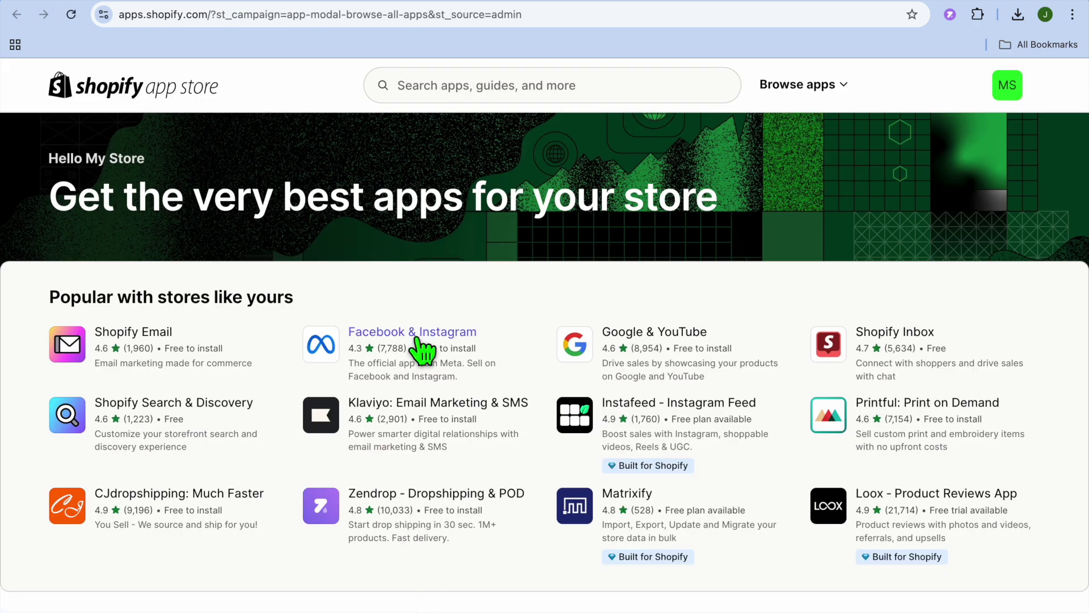
{"action": "left_click", "coordinate": [455, 91]}
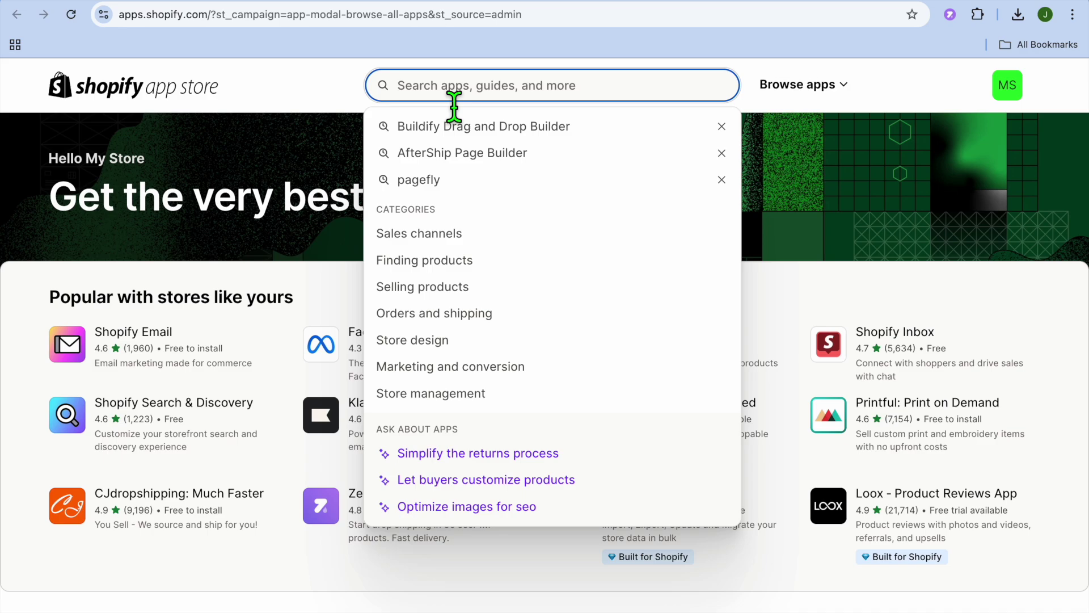
{"action": "left_click", "coordinate": [492, 159]}
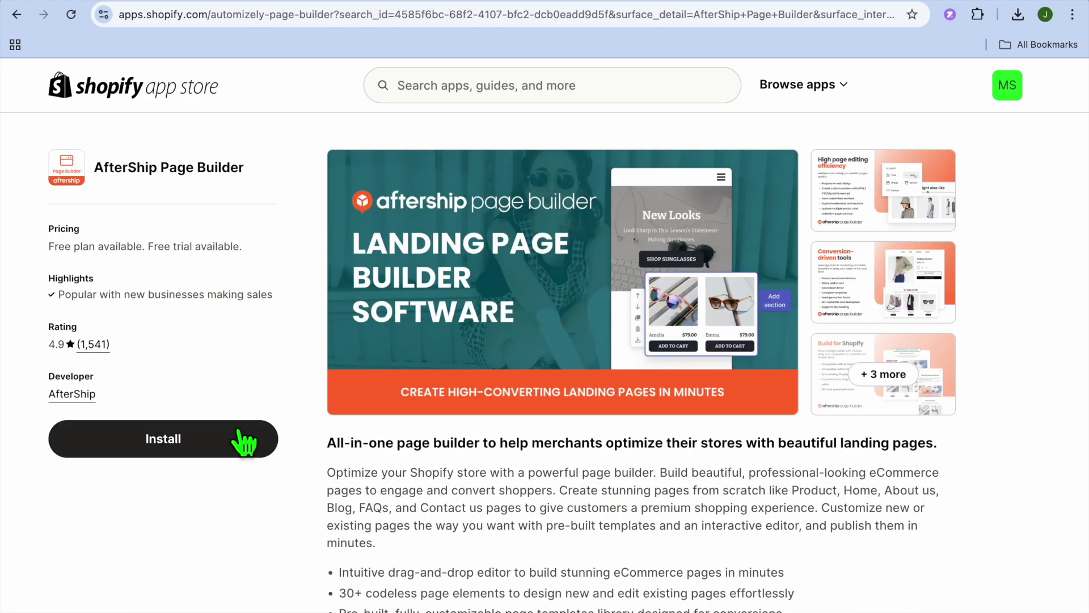
Install AfterShip Page Builder on the store, approving its access to personal and store data.
{"action": "left_click", "coordinate": [244, 442]}
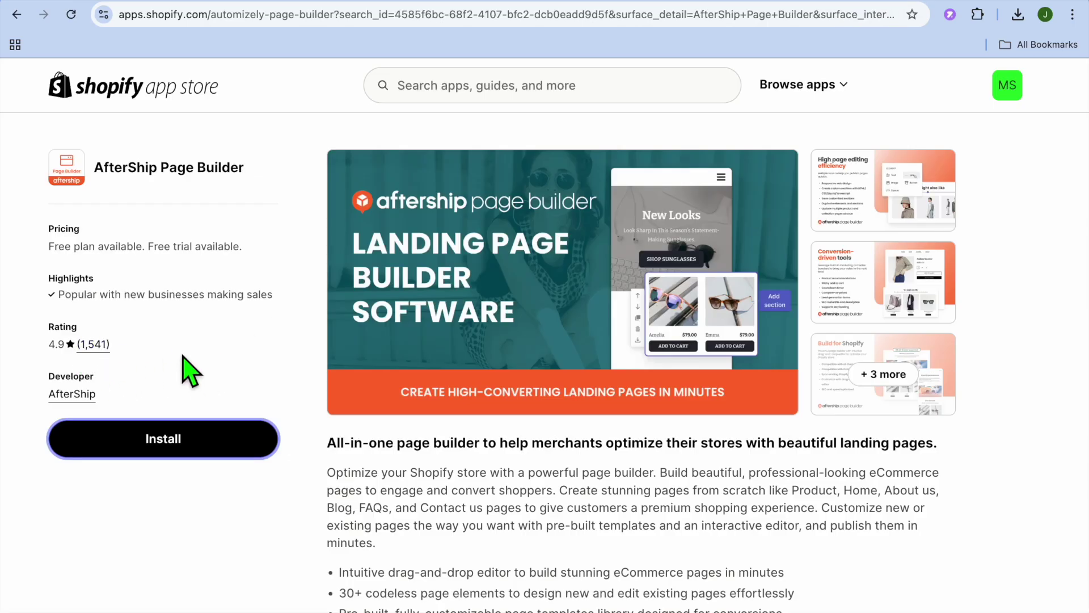
{"action": "scroll", "coordinate": [182, 355], "scroll_direction": "down", "scroll_amount": 8}
{"action": "scroll", "coordinate": [185, 361], "scroll_direction": "down", "scroll_amount": 4}
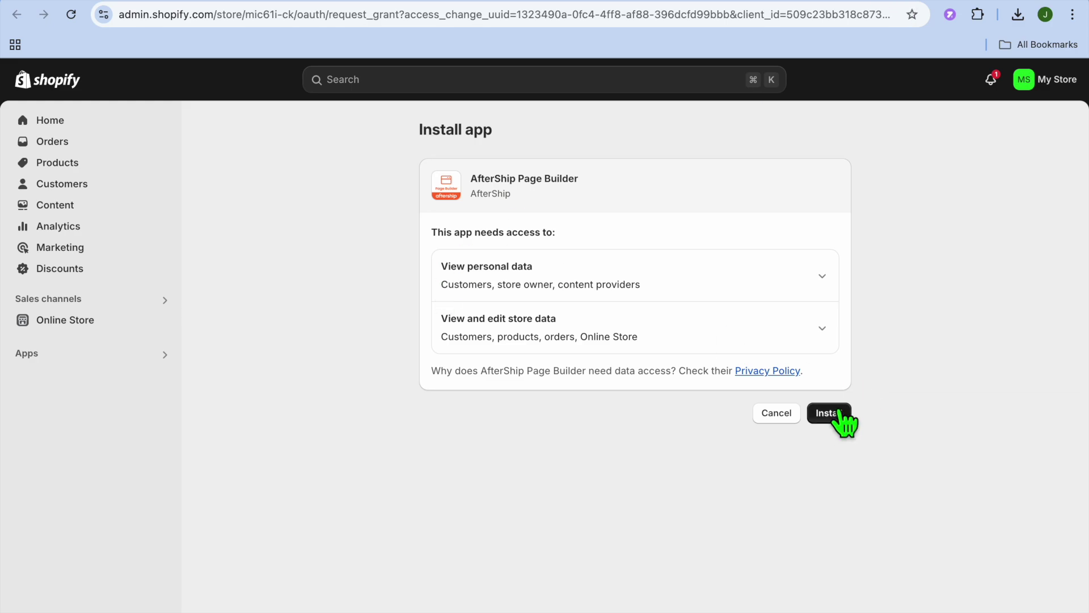
{"action": "left_click", "coordinate": [838, 417]}
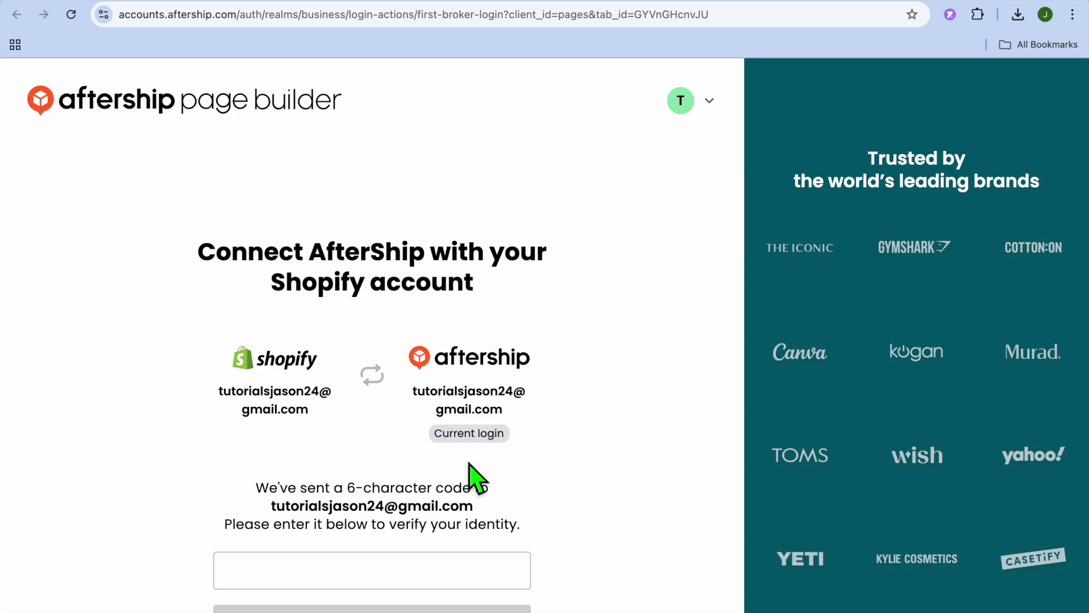
{"action": "scroll", "coordinate": [476, 477], "scroll_direction": "down", "scroll_amount": 2}
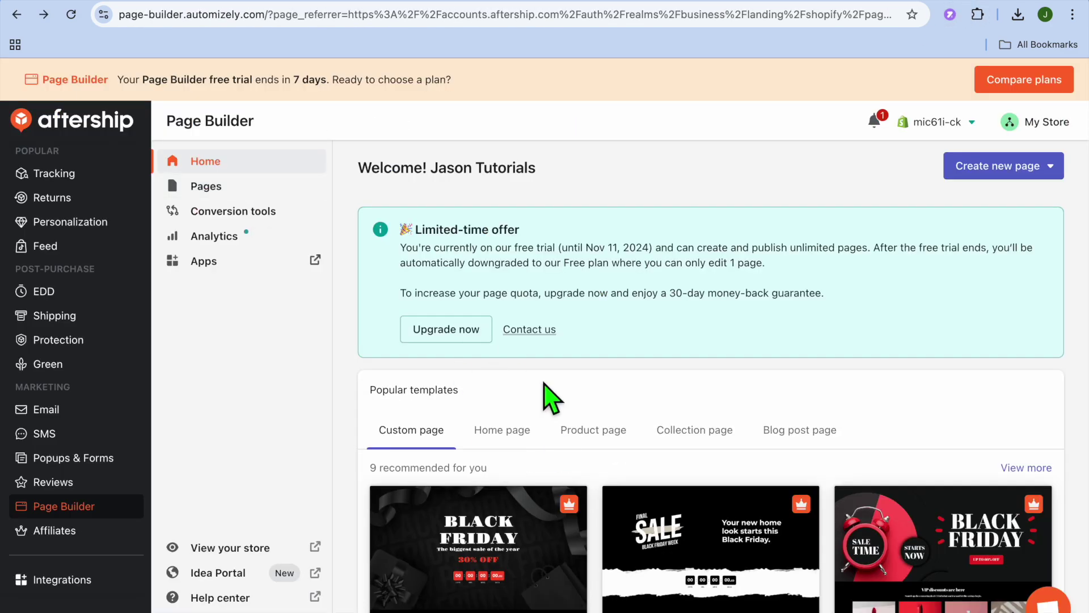
Browse the popular templates for home, product, collection and blog post pages.
{"action": "scroll", "coordinate": [547, 357], "scroll_direction": "down", "scroll_amount": 5}
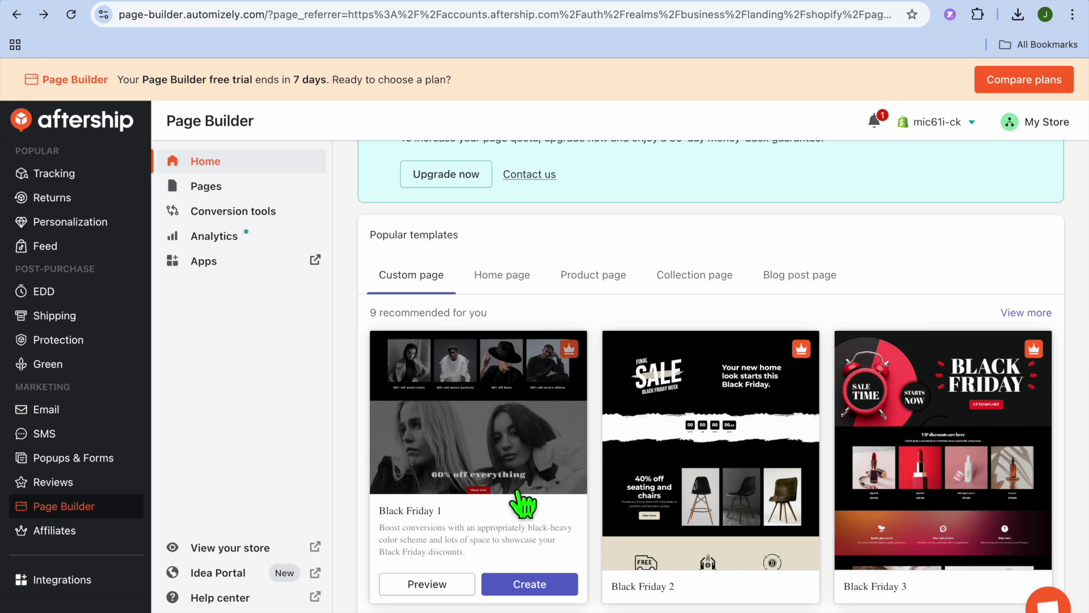
{"action": "left_click", "coordinate": [509, 272]}
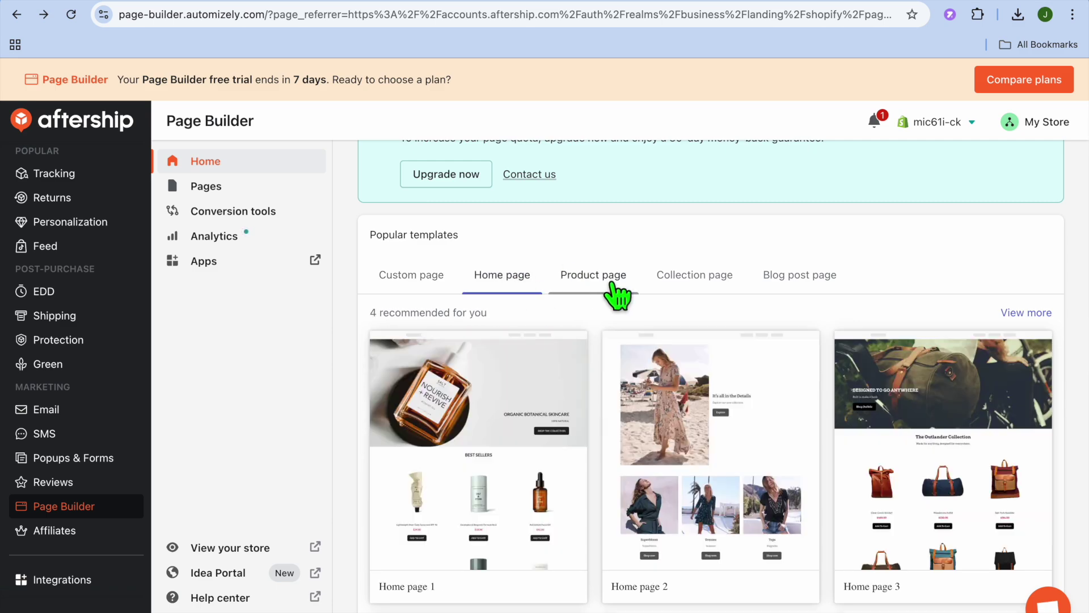
{"action": "left_click", "coordinate": [612, 278]}
{"action": "left_click", "coordinate": [721, 288]}
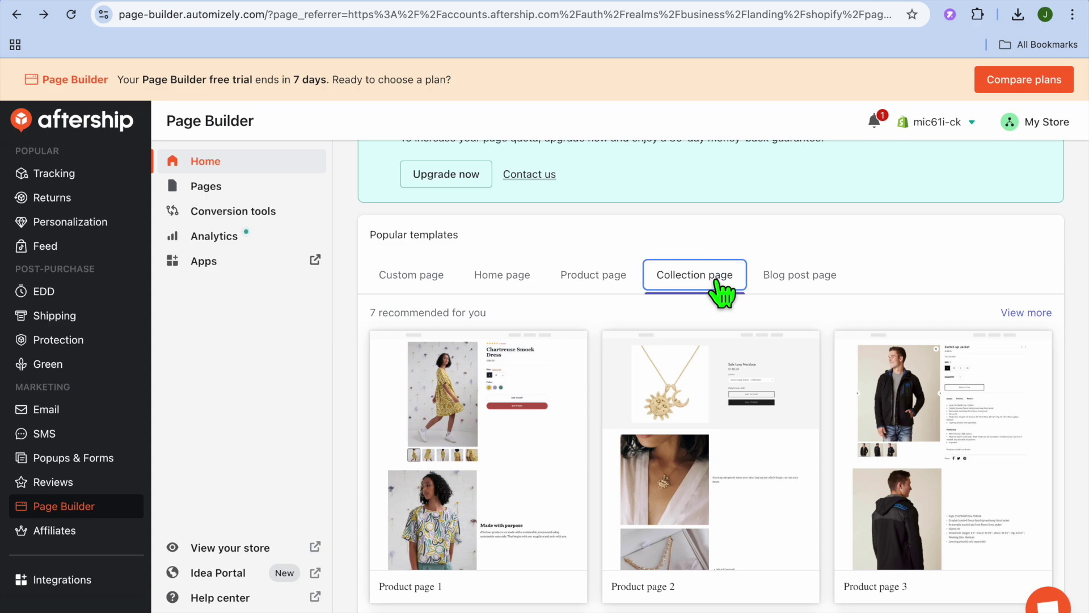
{"action": "left_click", "coordinate": [800, 284]}
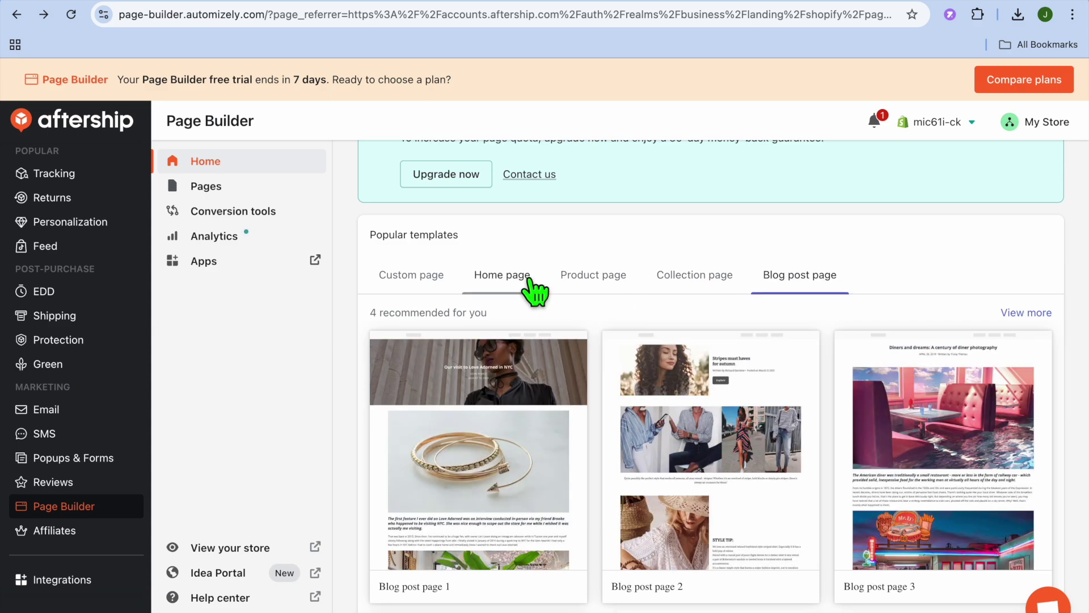
Review the home page templates and create a new page from the Home page 2 template.
{"action": "left_click", "coordinate": [515, 290]}
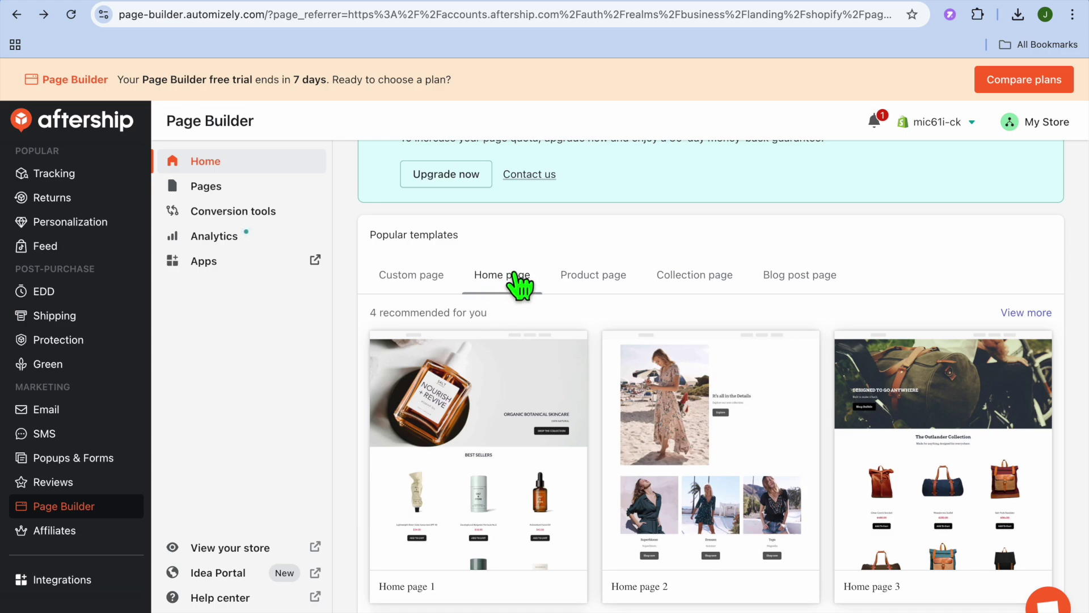
{"action": "scroll", "coordinate": [522, 372], "scroll_direction": "down", "scroll_amount": 5}
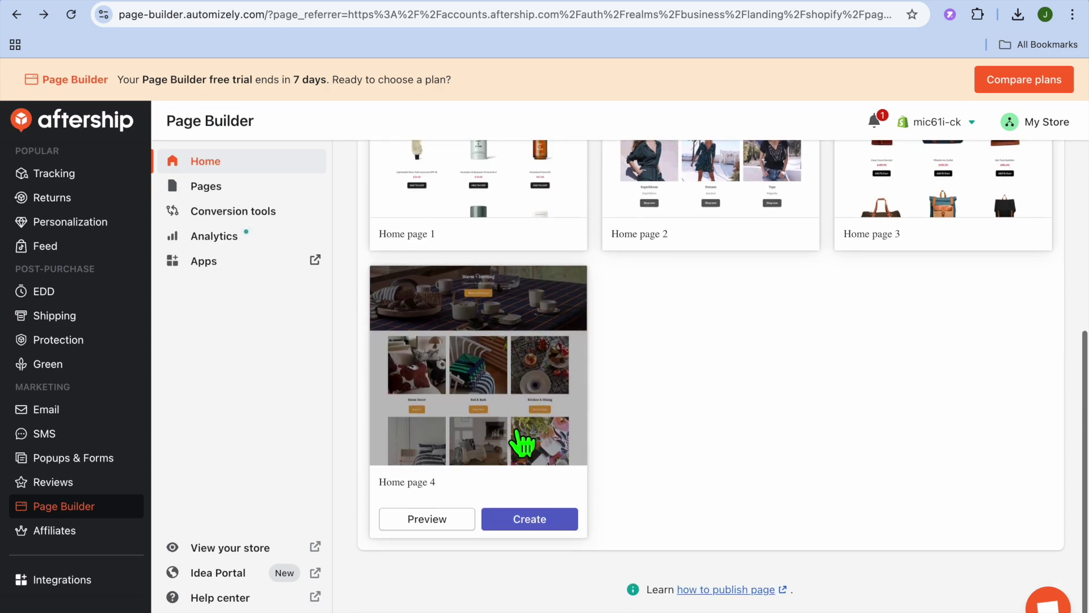
{"action": "scroll", "coordinate": [523, 444], "scroll_direction": "up", "scroll_amount": 7}
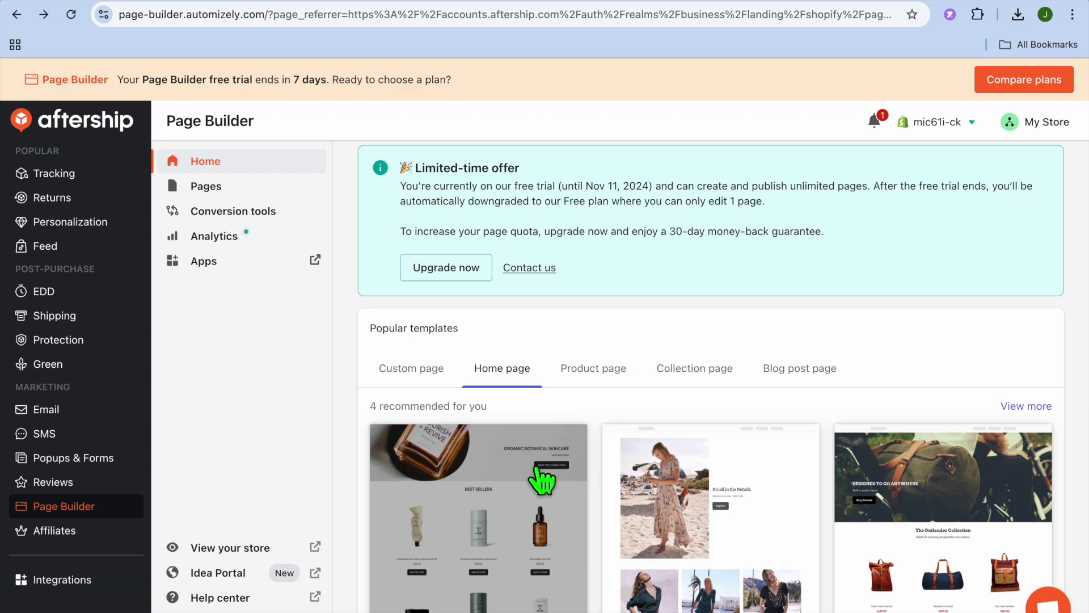
{"action": "scroll", "coordinate": [542, 480], "scroll_direction": "down", "scroll_amount": 4}
{"action": "scroll", "coordinate": [542, 479], "scroll_direction": "down", "scroll_amount": 1}
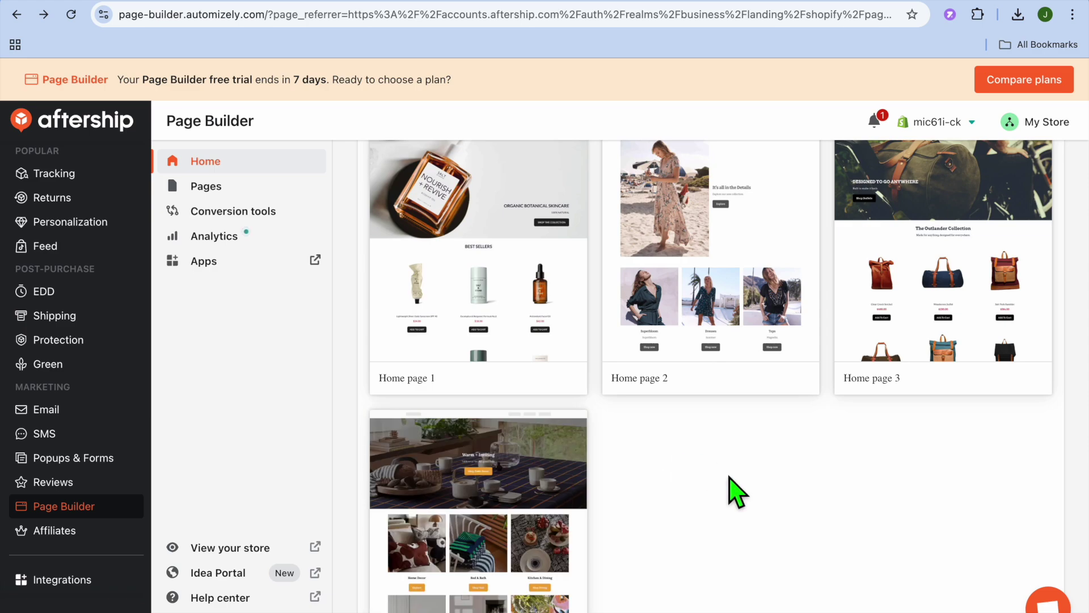
{"action": "scroll", "coordinate": [737, 493], "scroll_direction": "up", "scroll_amount": 1}
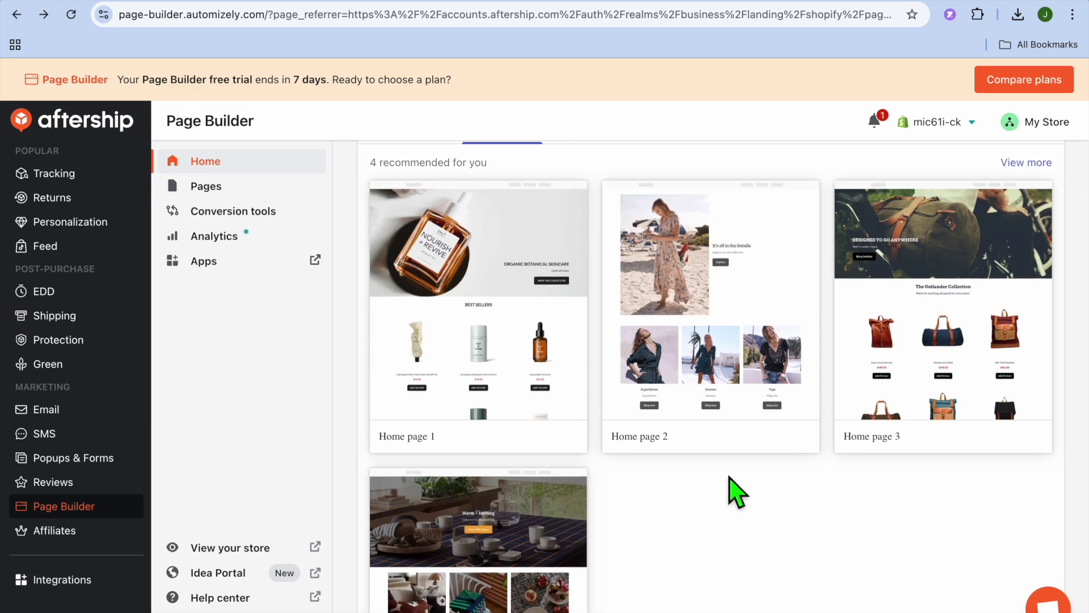
{"action": "mouse_move", "coordinate": [692, 360]}
{"action": "left_click", "coordinate": [753, 438]}
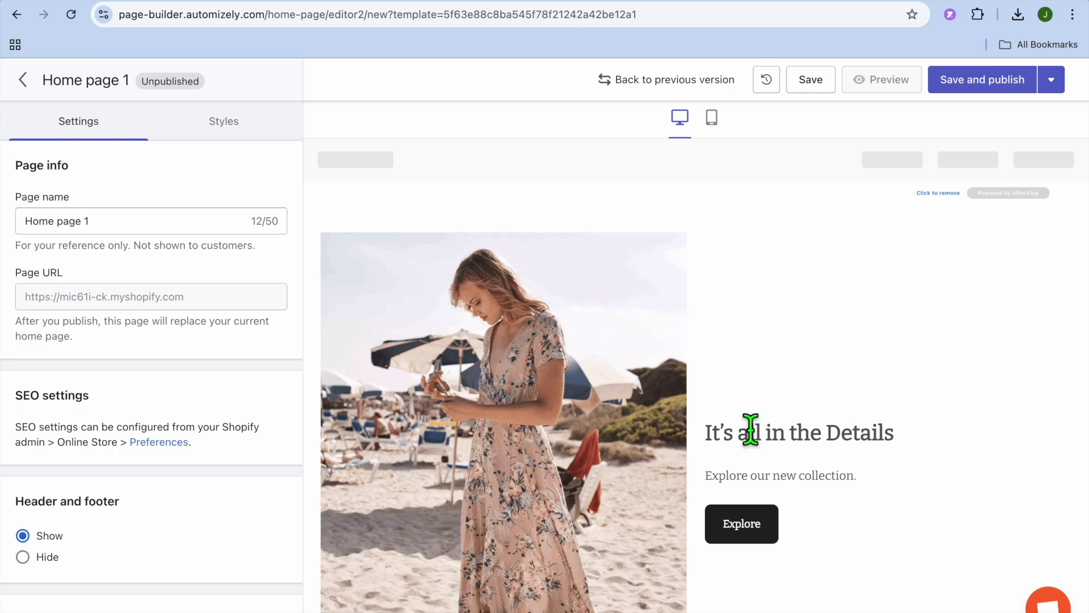
Select the beach photo and the "It's all in the Details" heading to inspect their editing options.
{"action": "left_click", "coordinate": [523, 378]}
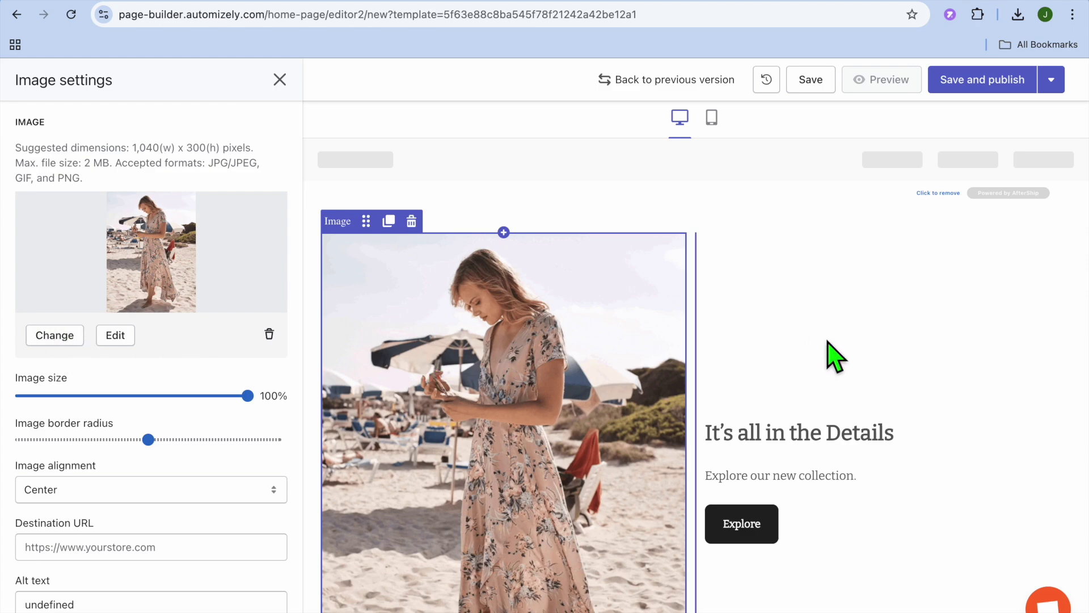
{"action": "left_click", "coordinate": [796, 435]}
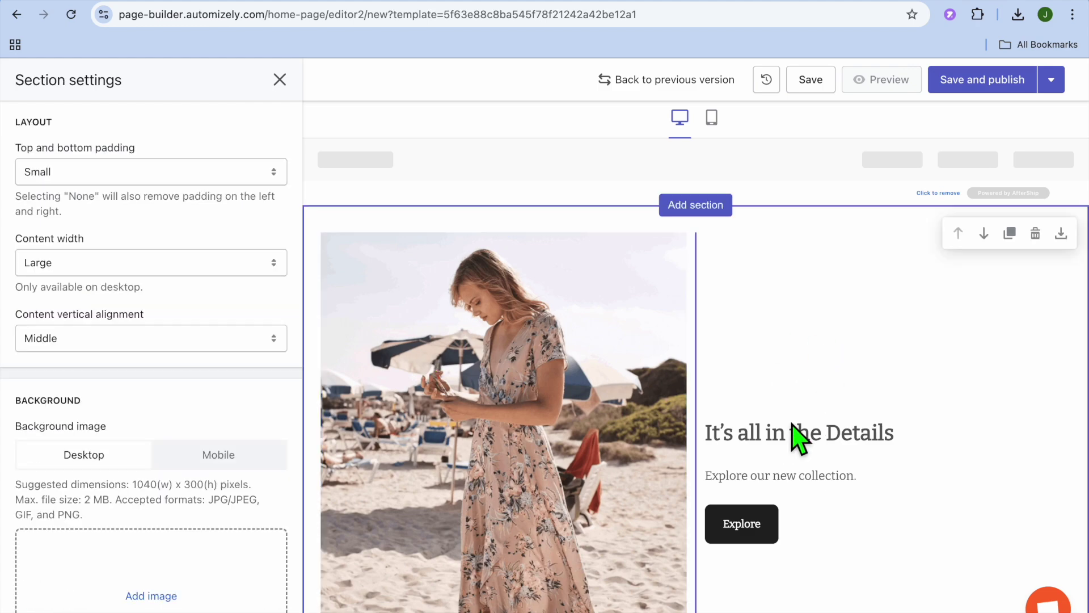
{"action": "left_click", "coordinate": [843, 453]}
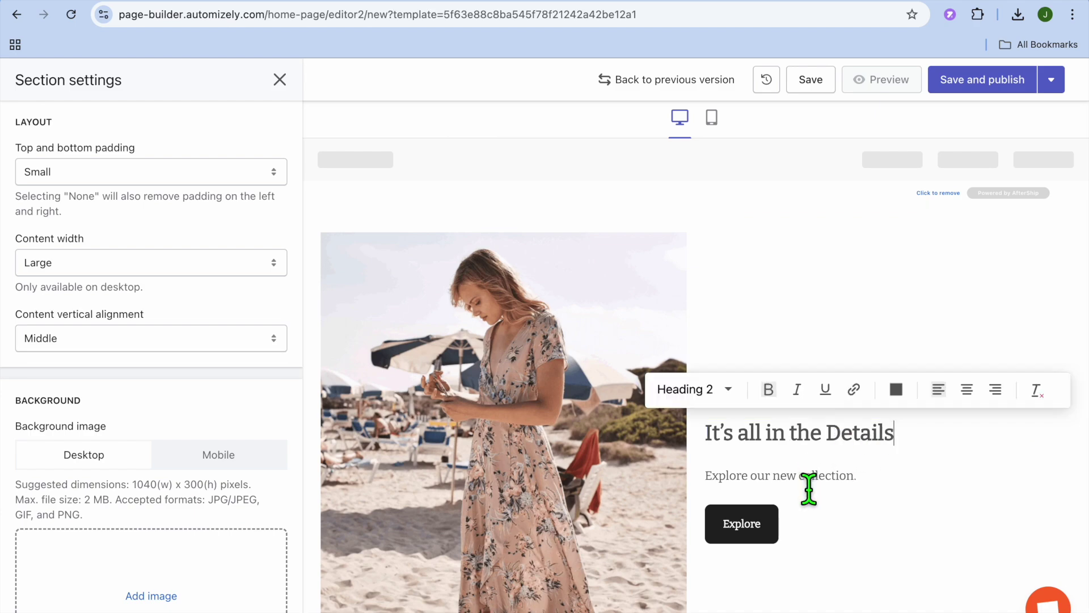
Inspect the Explore button's text, destination URL and background colour settings.
{"action": "left_click", "coordinate": [764, 533]}
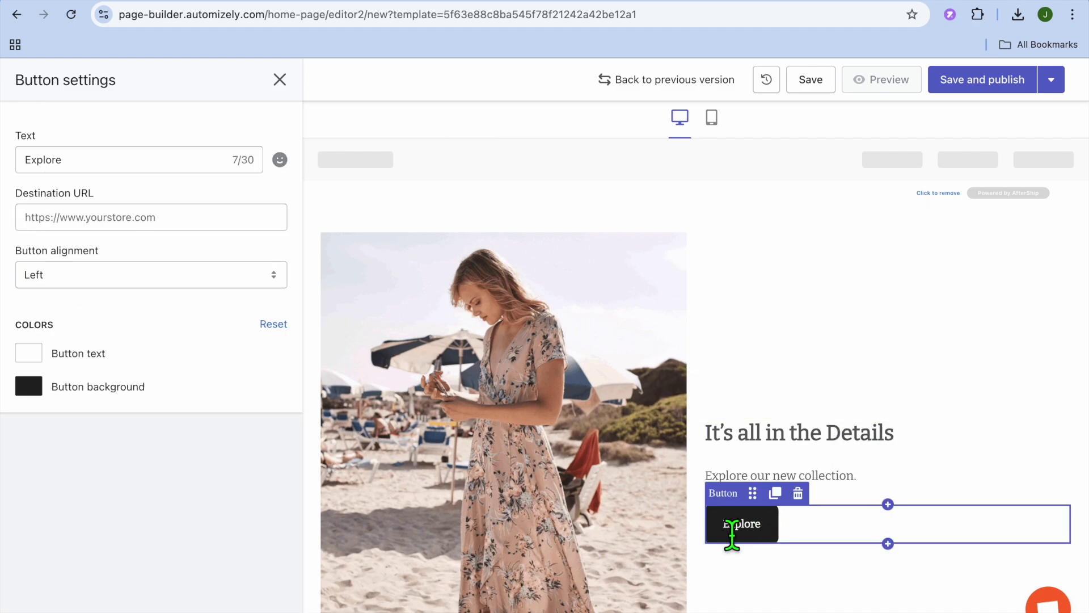
{"action": "left_click", "coordinate": [116, 171]}
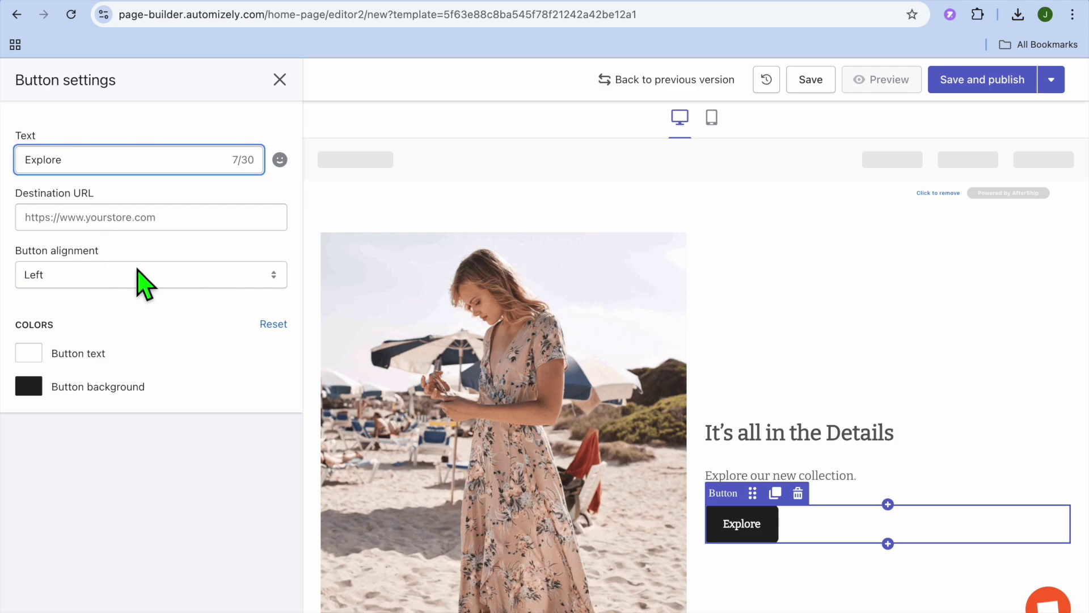
{"action": "left_click", "coordinate": [146, 226]}
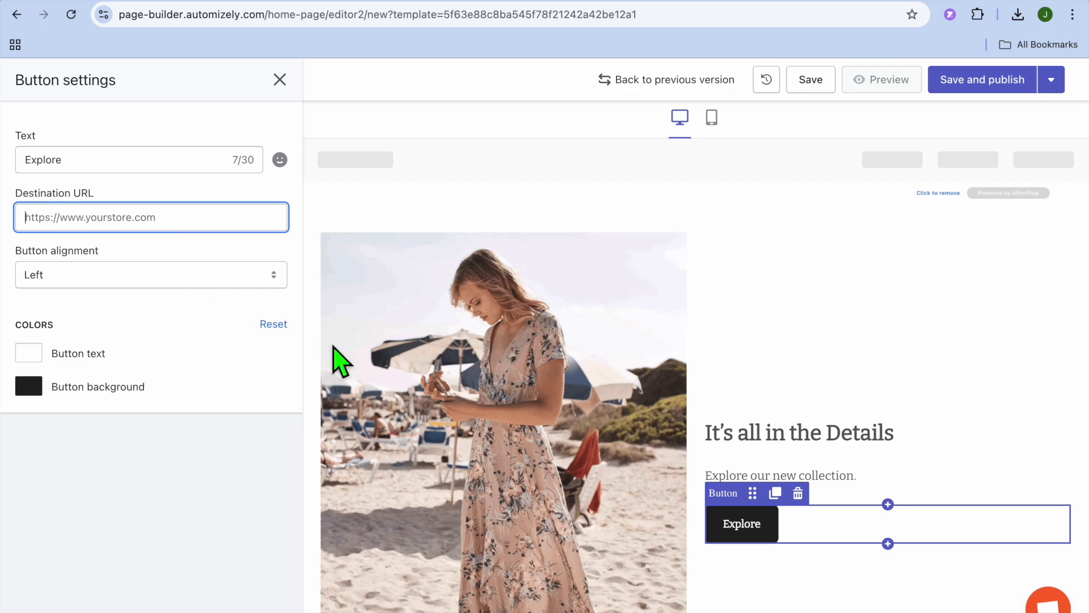
{"action": "left_click", "coordinate": [25, 386]}
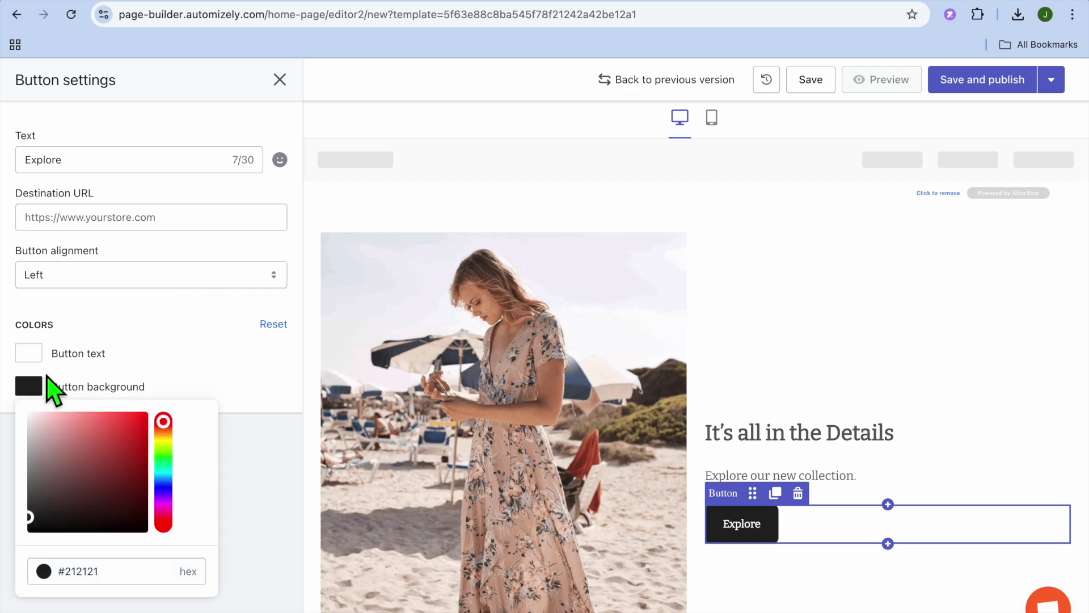
{"action": "left_click", "coordinate": [429, 369]}
Inspect the image and text settings of the Superbloom, Dresses and Tops section and look through the rest of the page.
{"action": "scroll", "coordinate": [429, 368], "scroll_direction": "down", "scroll_amount": 5}
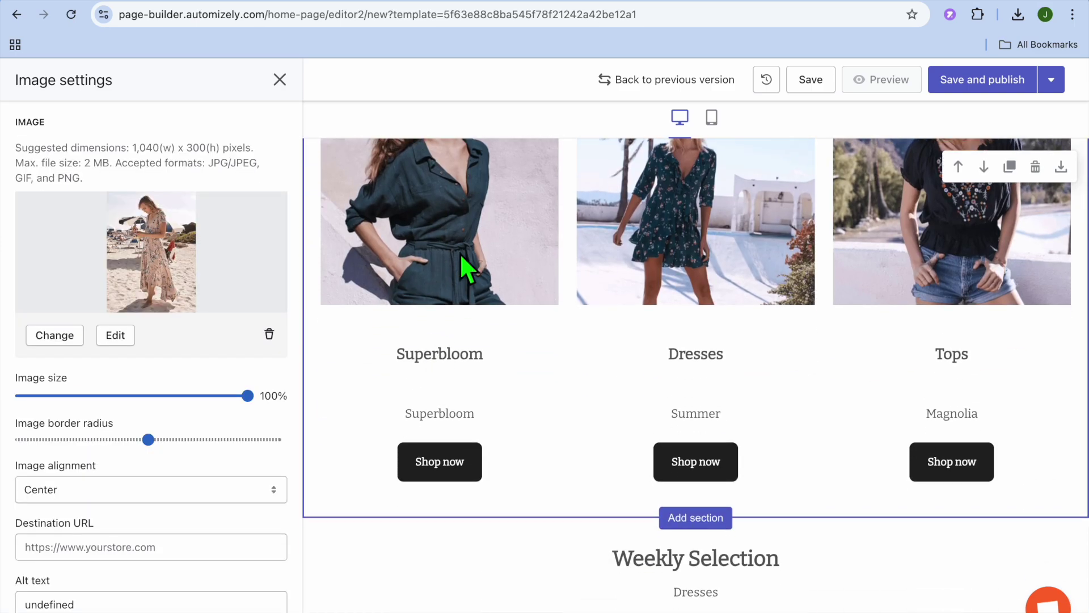
{"action": "left_click", "coordinate": [461, 228]}
{"action": "left_click", "coordinate": [715, 243]}
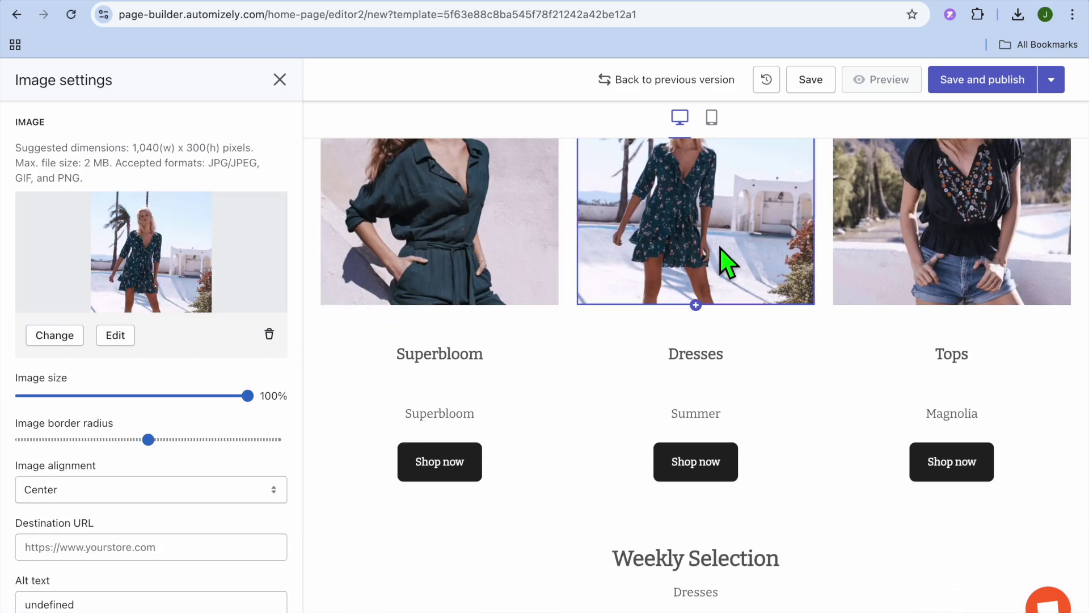
{"action": "left_click", "coordinate": [1016, 262]}
{"action": "left_click", "coordinate": [973, 432]}
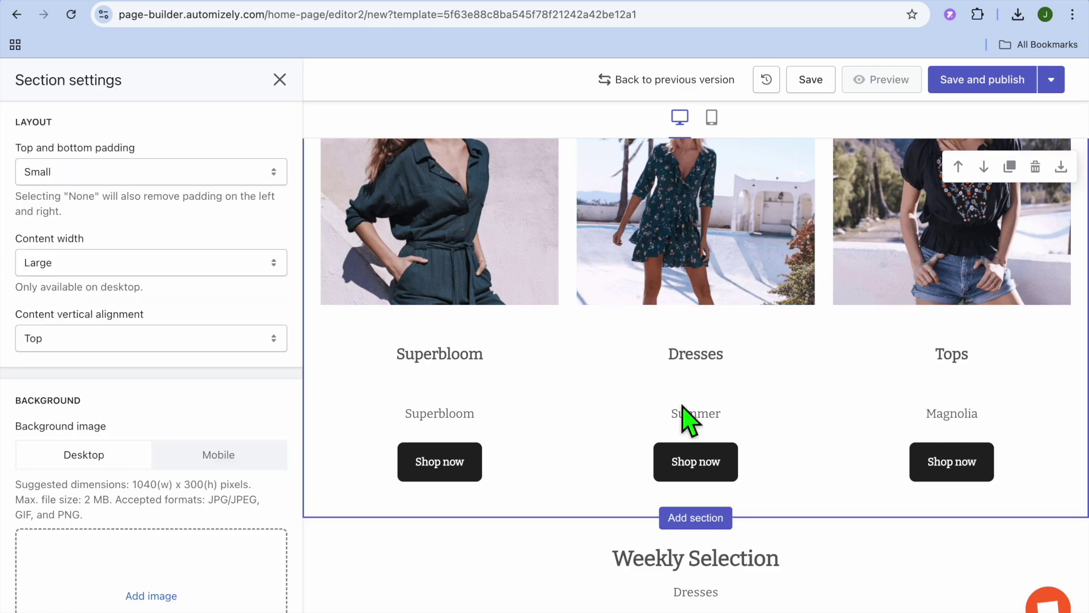
{"action": "scroll", "coordinate": [688, 418], "scroll_direction": "down", "scroll_amount": 10}
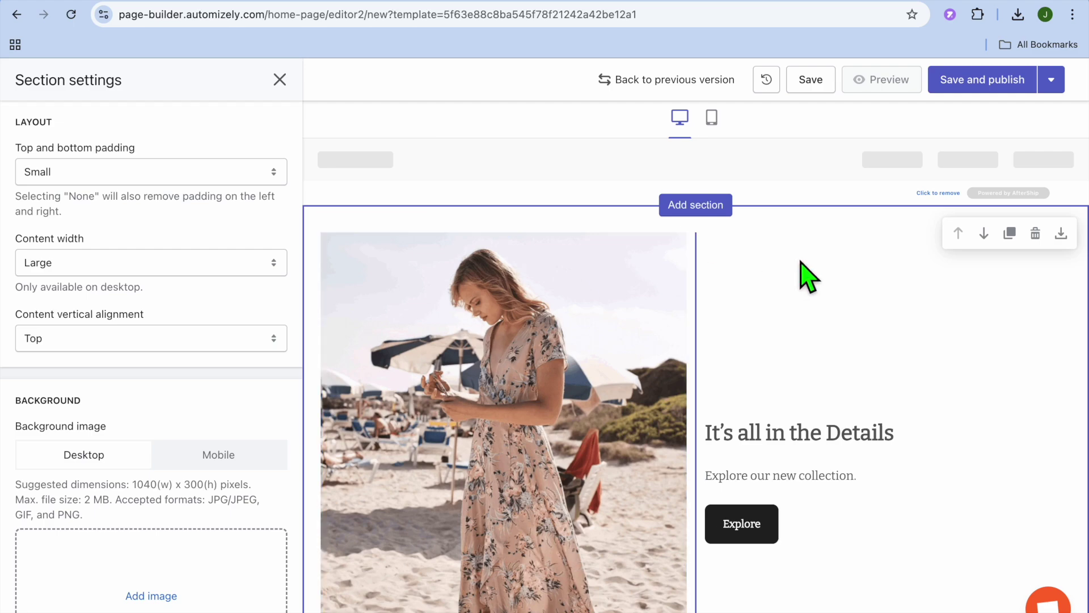
Save and publish the page as the store's home page, and open the live page.
{"action": "left_click", "coordinate": [991, 85]}
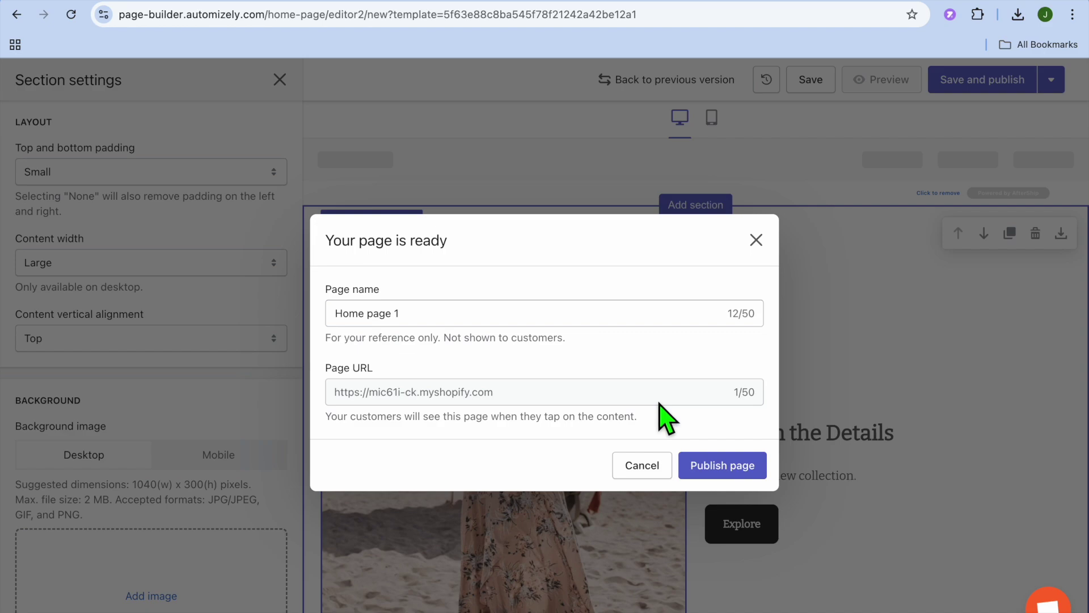
{"action": "left_click", "coordinate": [740, 473]}
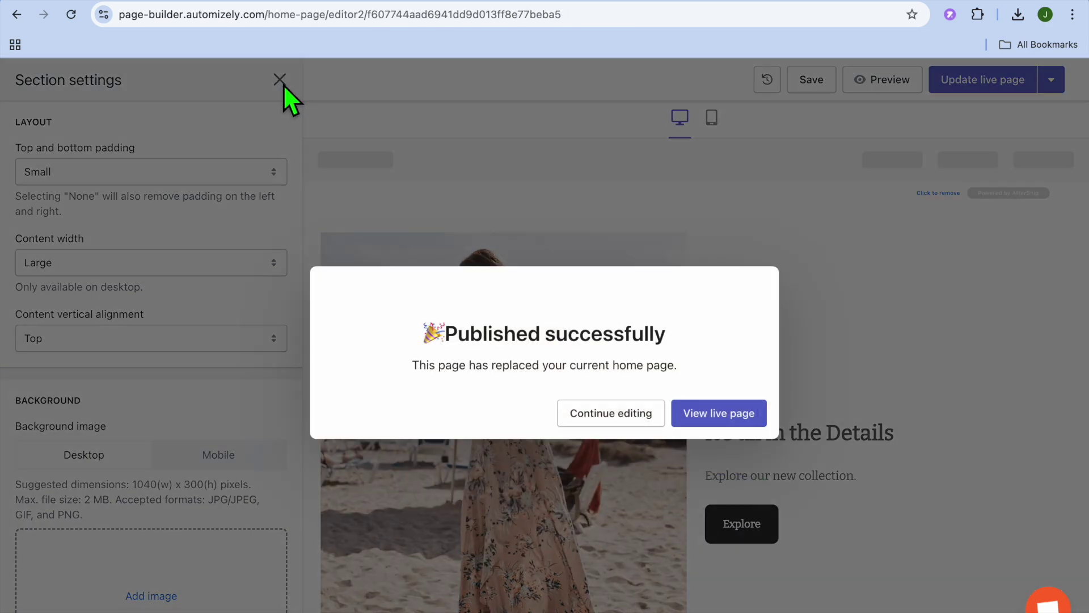
{"action": "left_click", "coordinate": [759, 422]}
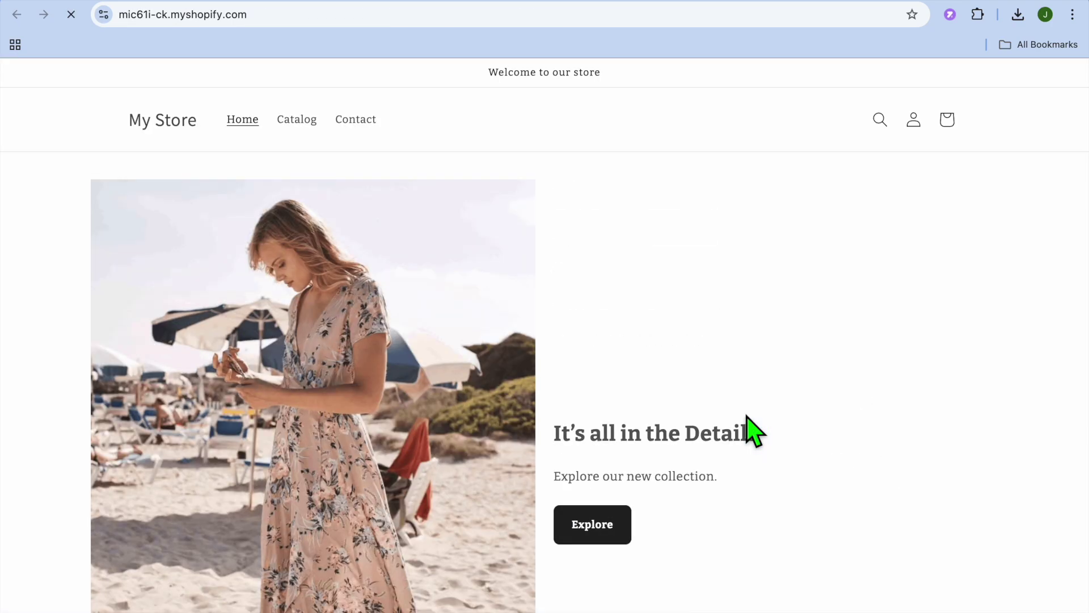
Look through the published home page from the hero section down to the email sign-up.
{"action": "scroll", "coordinate": [747, 417], "scroll_direction": "down", "scroll_amount": 10}
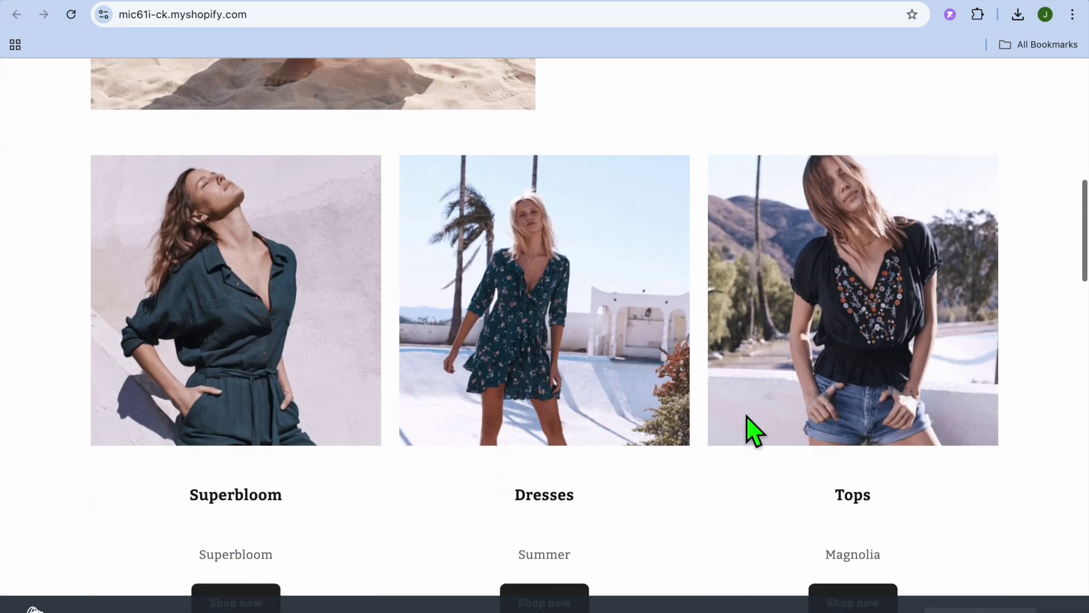
{"action": "scroll", "coordinate": [746, 415], "scroll_direction": "down", "scroll_amount": 15}
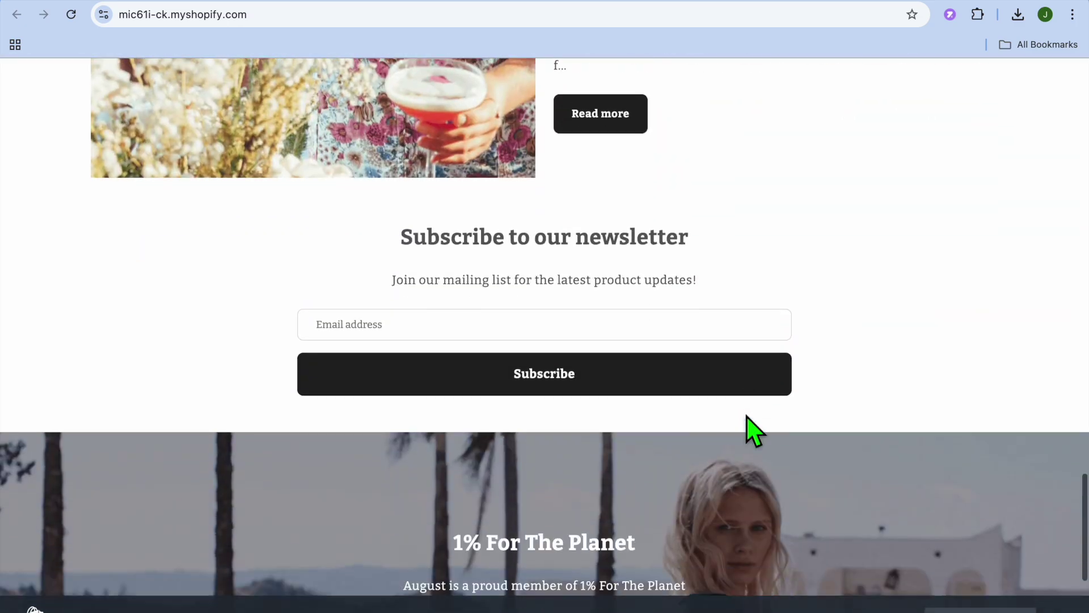
{"action": "scroll", "coordinate": [748, 419], "scroll_direction": "down", "scroll_amount": 5}
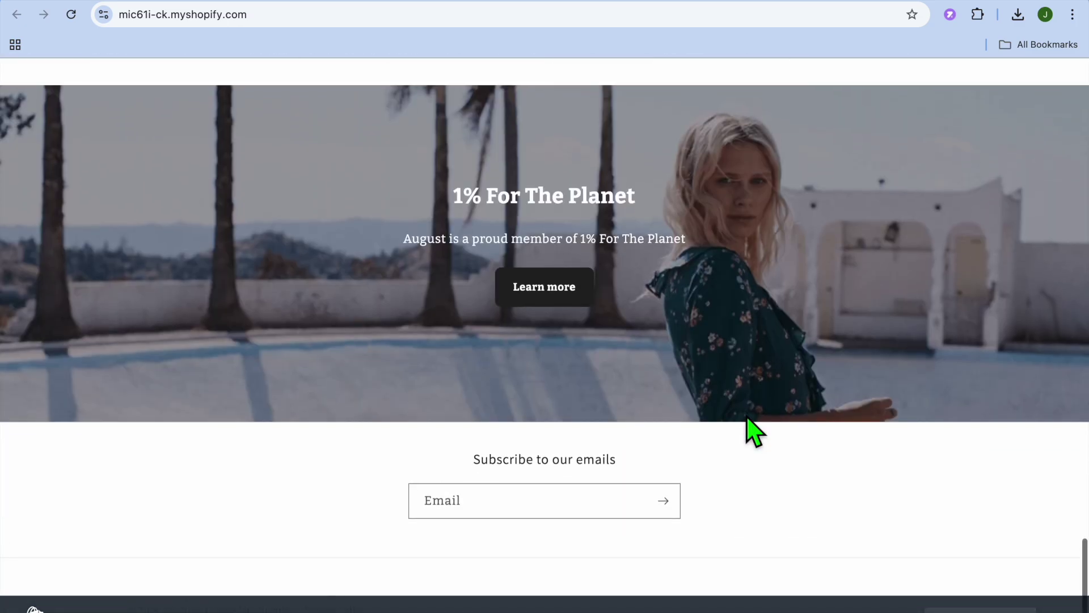